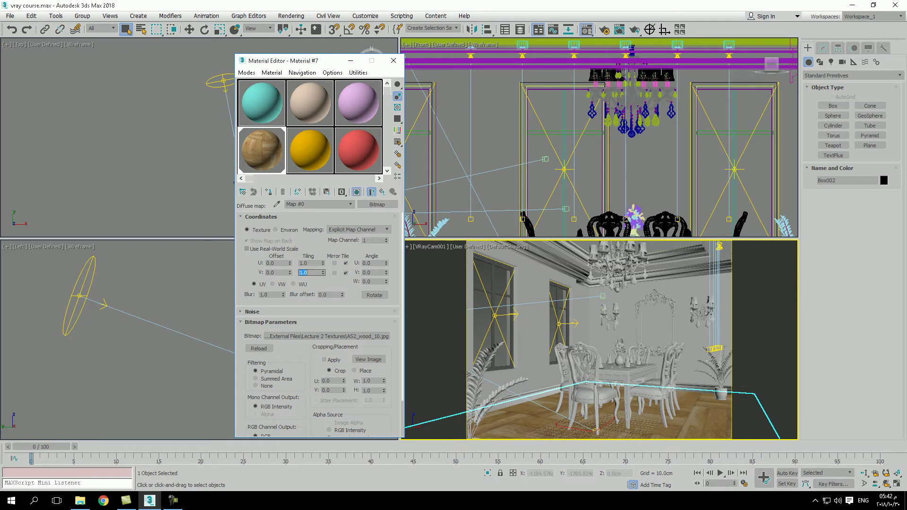
# - Enable real-world scale on the wood diffuse bitmap and real-world map size on the floor box
pyautogui.click(247, 249)
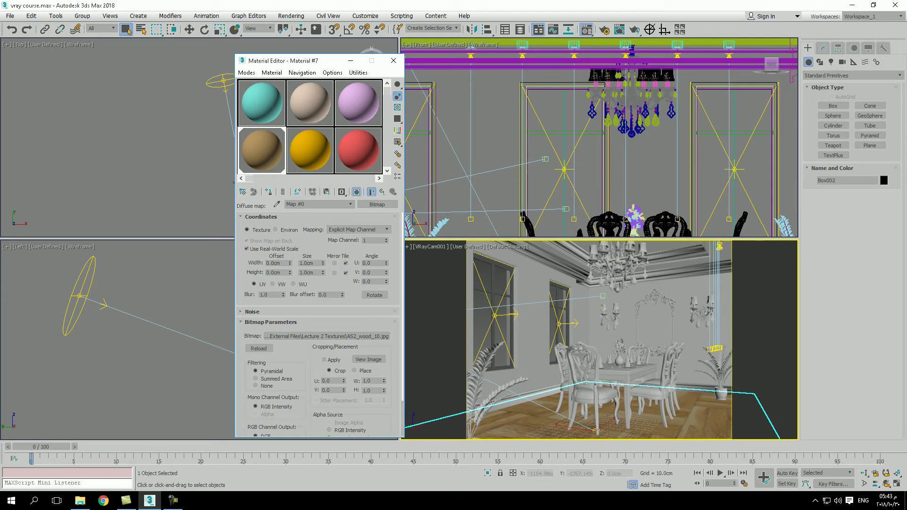
pyautogui.doubleClick(308, 263)
pyautogui.doubleClick(308, 273)
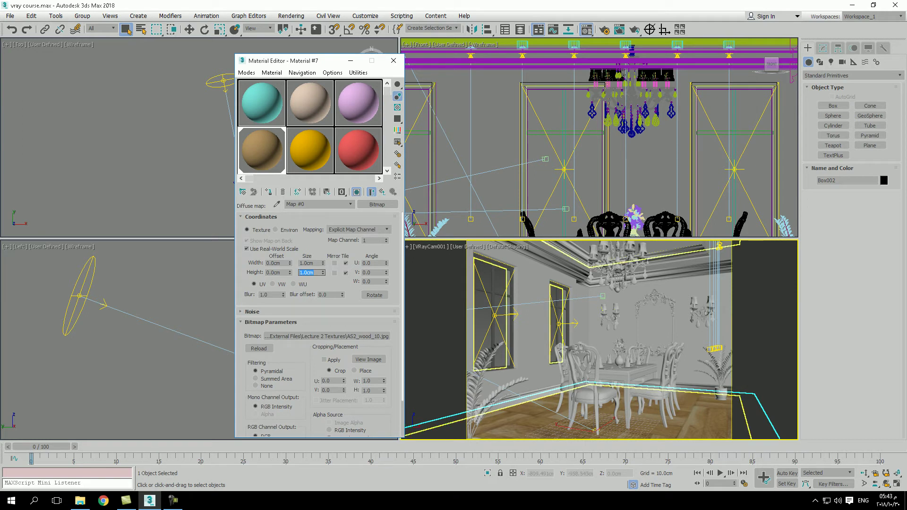
pyautogui.click(823, 47)
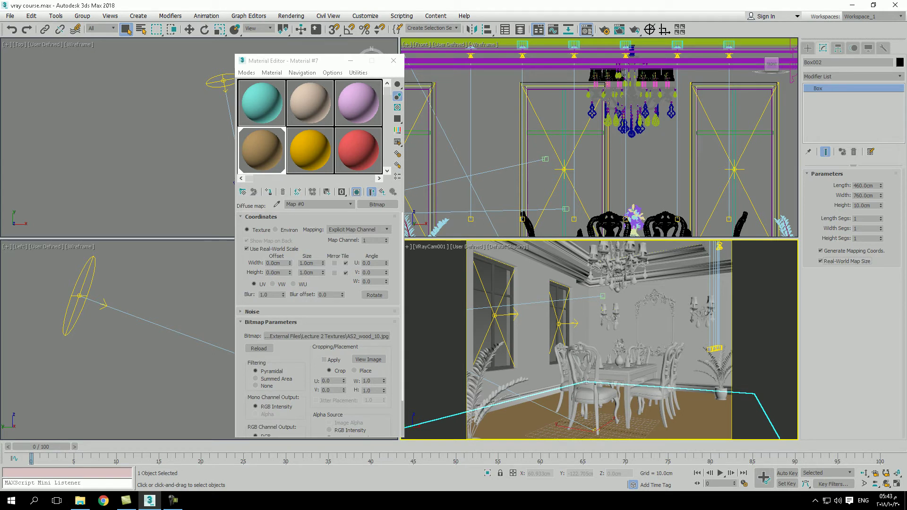
# - Set the diffuse bitmap's real-world size to 200 cm wide and 200 cm high
pyautogui.doubleClick(306, 264)
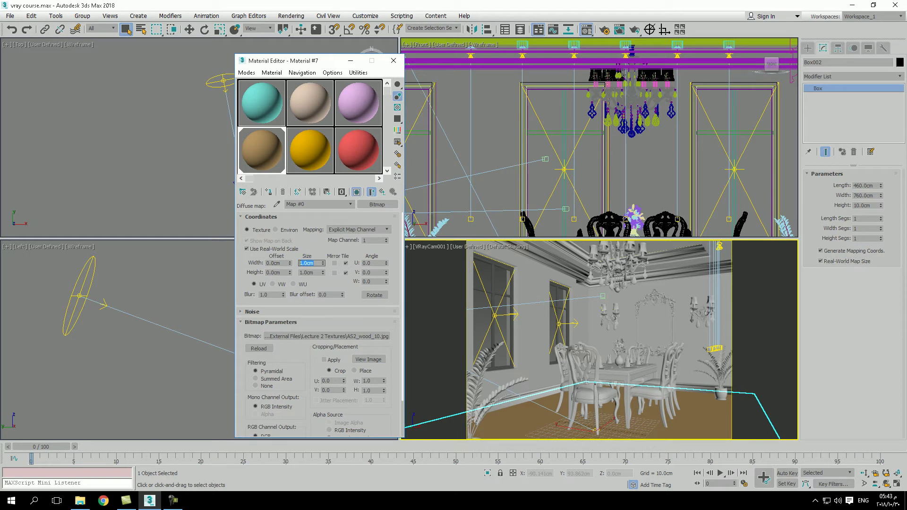
pyautogui.write('200')
pyautogui.press('Tab')
pyautogui.write('20')
pyautogui.press('Return')
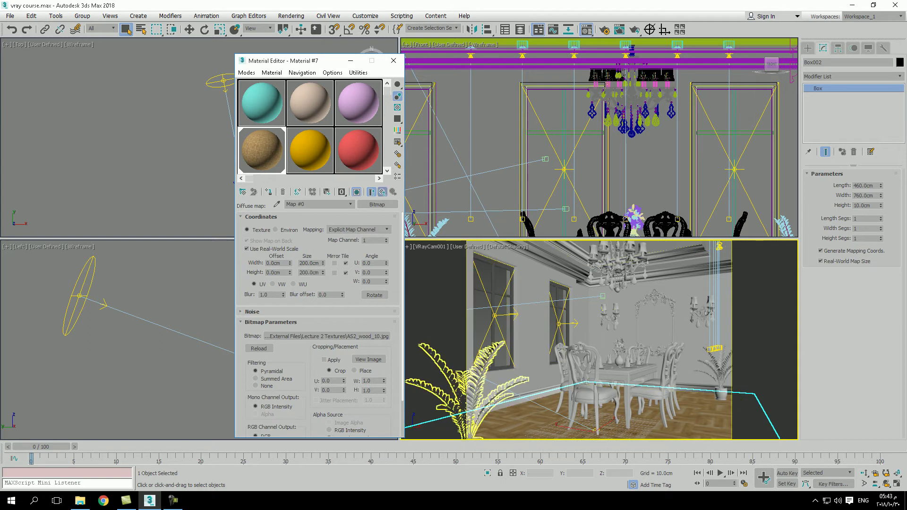
# - Load the AS2_wood_10_bump image from Lecture 2 Textures as the bump map of the wood material
pyautogui.click(382, 192)
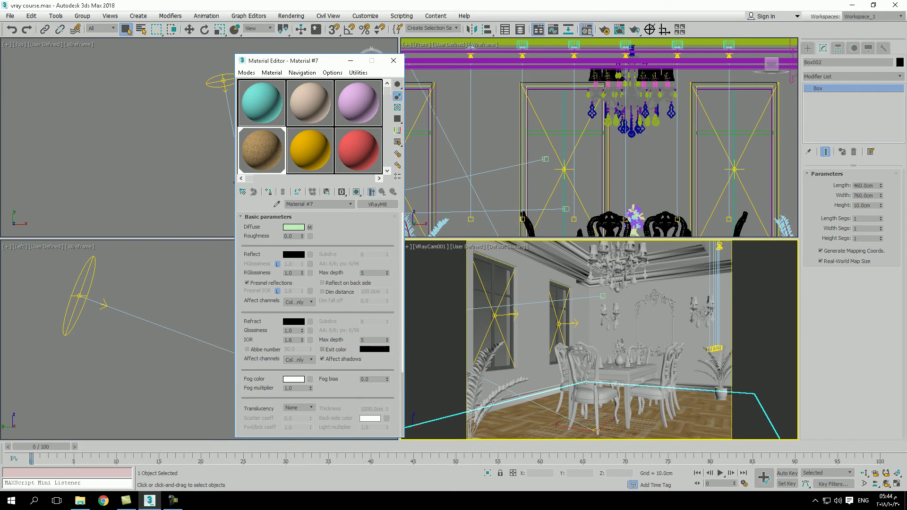
pyautogui.scroll(-4, 319, 323)
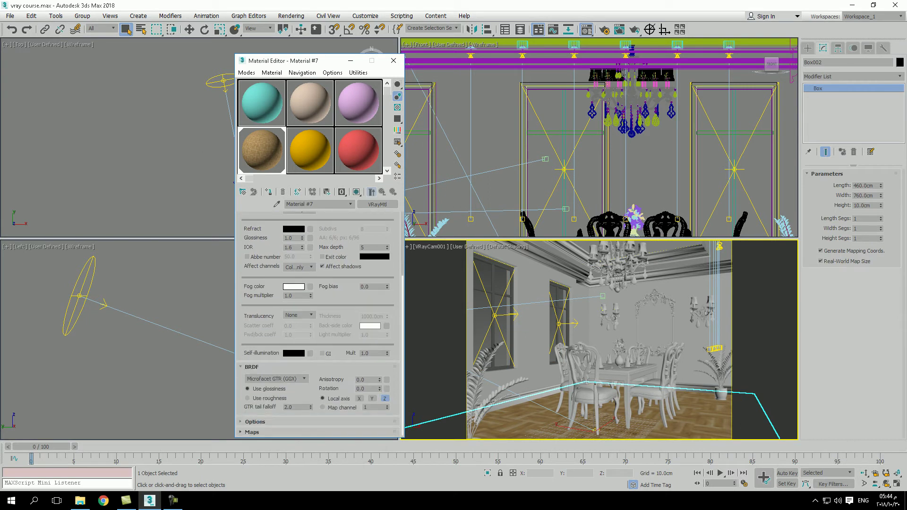
pyautogui.click(252, 432)
pyautogui.scroll(-7, 318, 331)
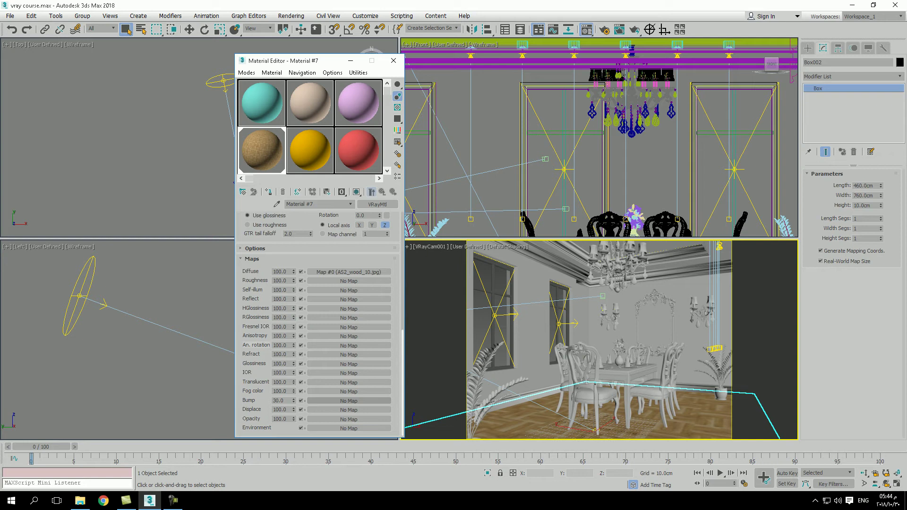
pyautogui.click(348, 401)
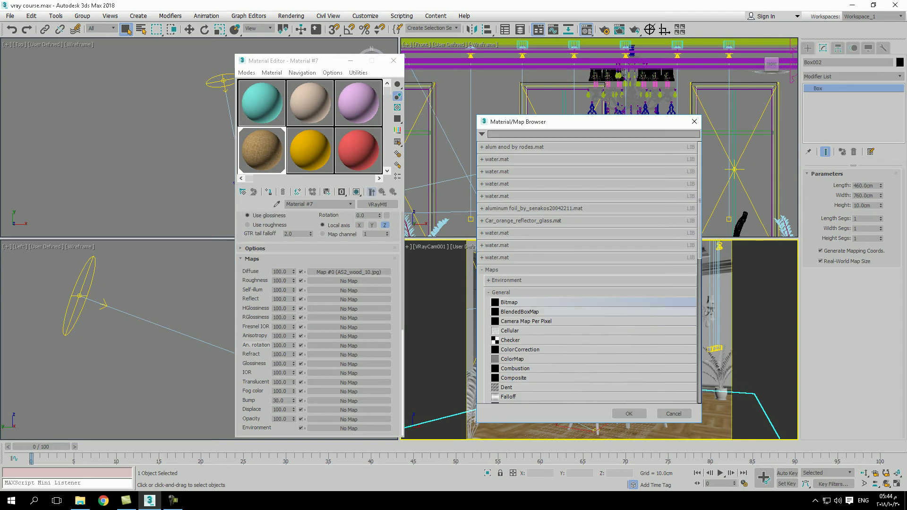
pyautogui.doubleClick(509, 302)
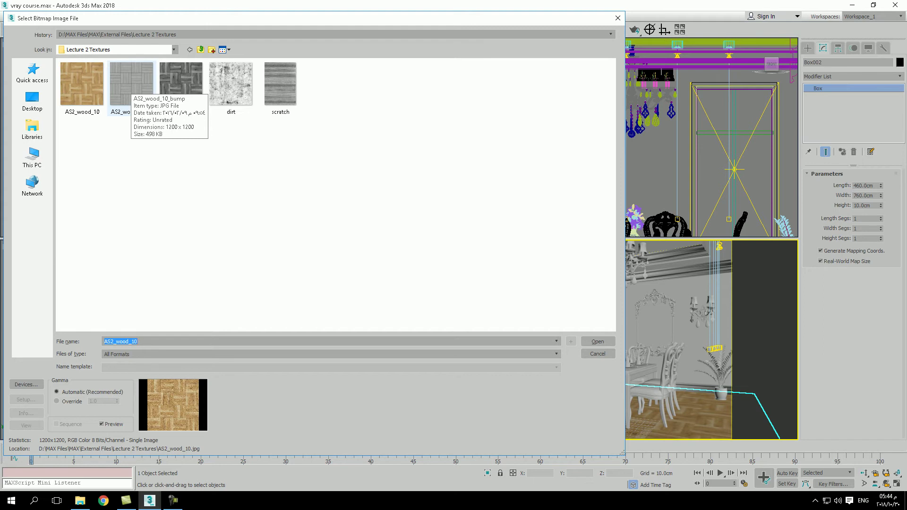
pyautogui.doubleClick(130, 85)
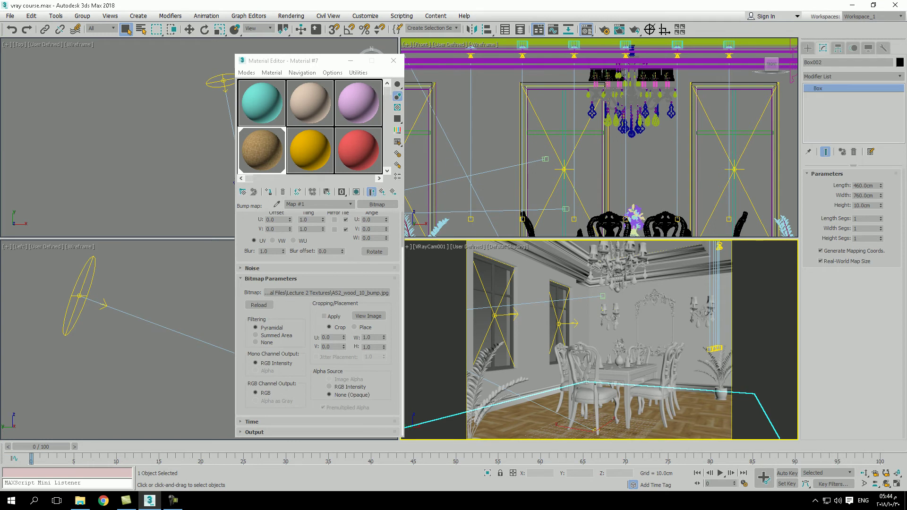
# - Enable real-world scale on the bump bitmap and set its size to 200 cm by 200 cm
pyautogui.scroll(3, 318, 326)
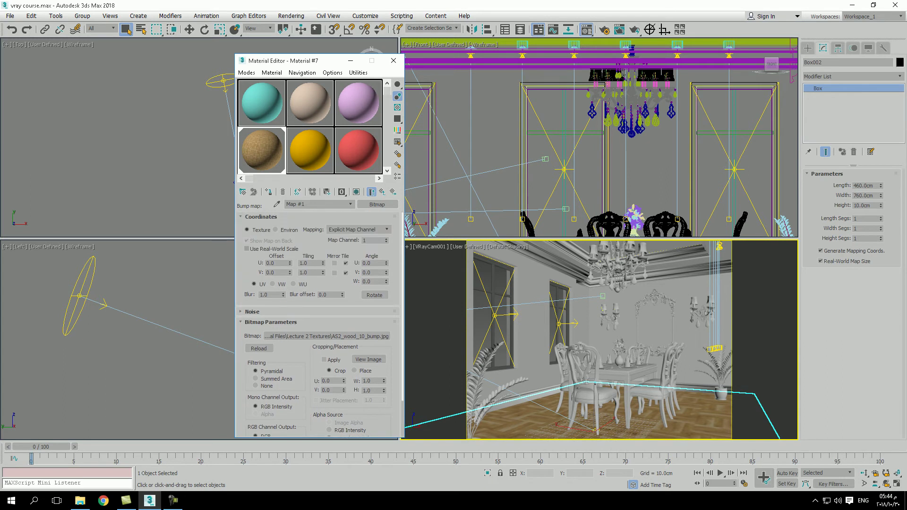
pyautogui.click(247, 249)
pyautogui.doubleClick(309, 263)
pyautogui.write('200')
pyautogui.press('Tab')
pyautogui.write('200')
pyautogui.press('Return')
# - Try a bump amount of 1000 on the wood material with its sample preview enlarged
pyautogui.doubleClick(262, 151)
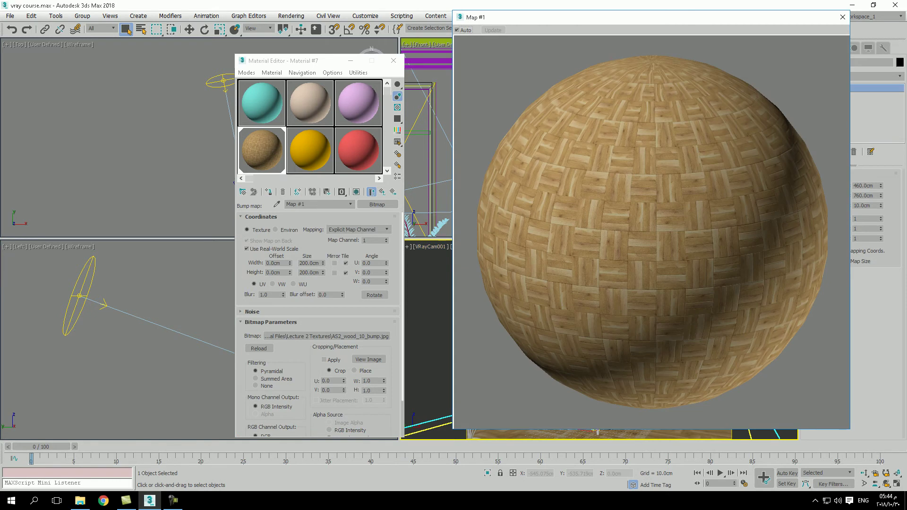
pyautogui.click(382, 191)
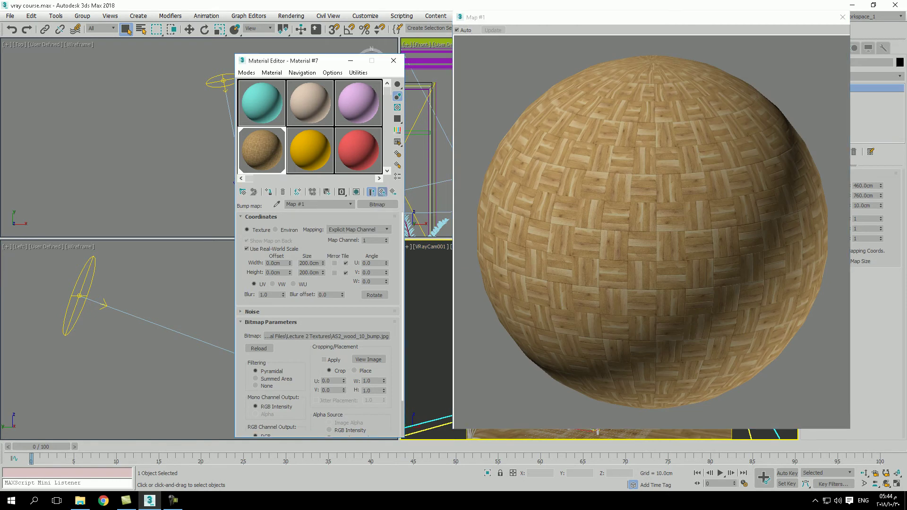
pyautogui.scroll(-5, 316, 321)
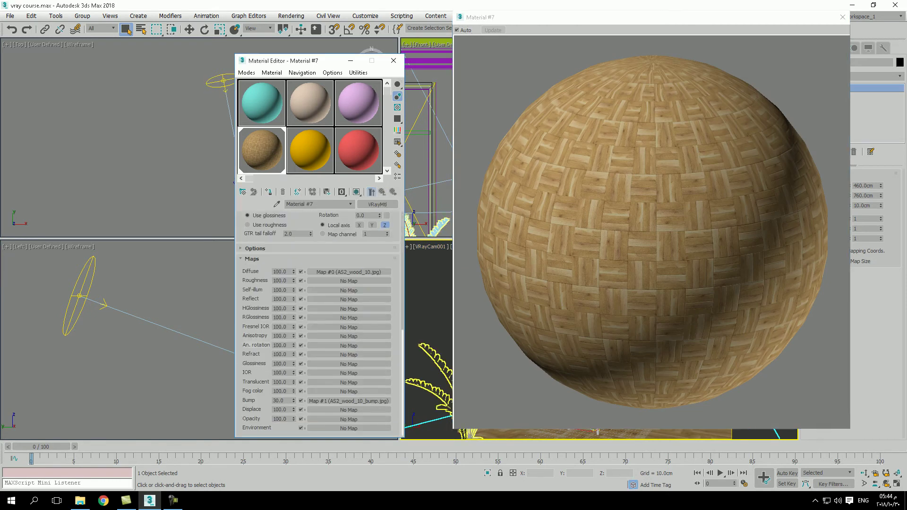
pyautogui.doubleClick(279, 401)
pyautogui.write('1000')
pyautogui.press('Return')
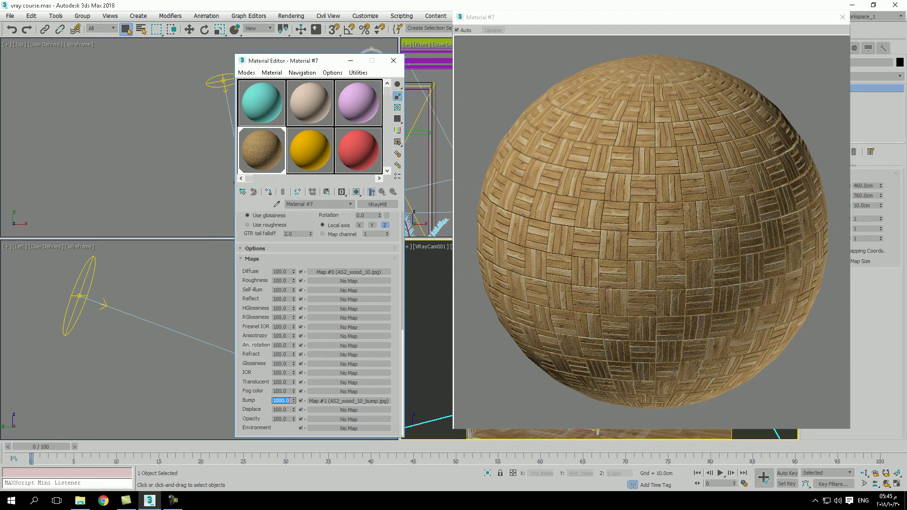
# - Set the wood material's bump amount to 50 and close the Material Editor
pyautogui.write('50')
pyautogui.press('Return')
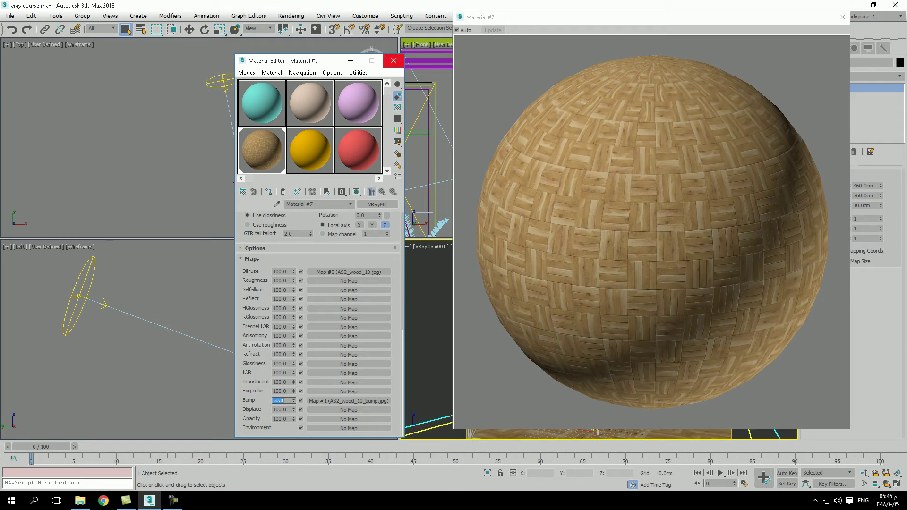
pyautogui.click(393, 61)
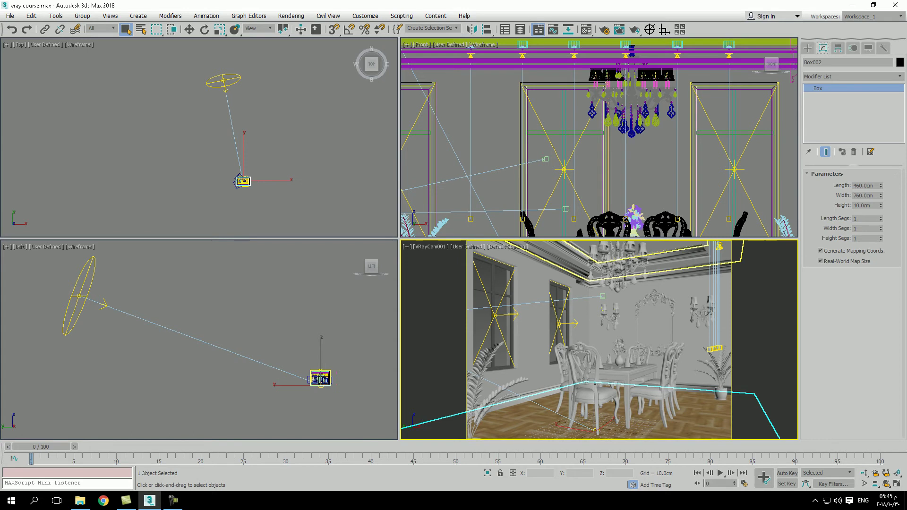
# - Reopen the Material Editor and set the wood material's reflection colour to pure white (255)
pyautogui.click(586, 29)
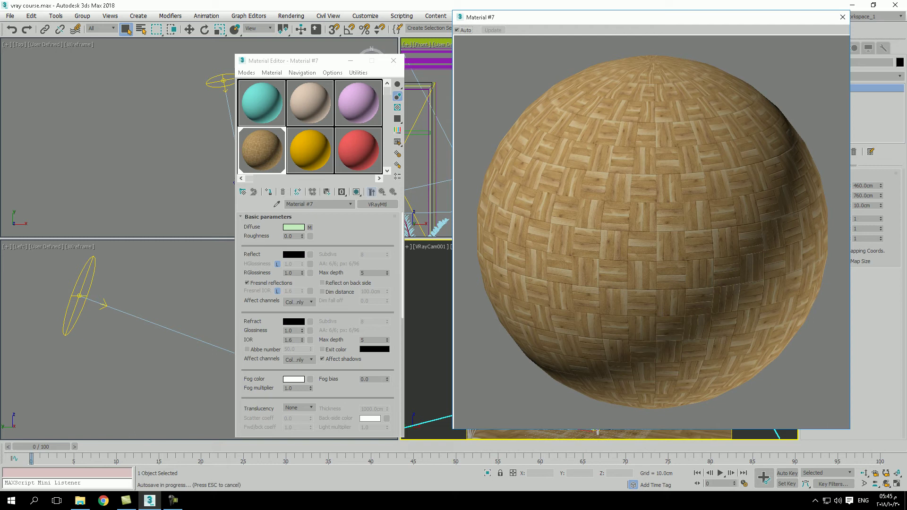
pyautogui.click(293, 254)
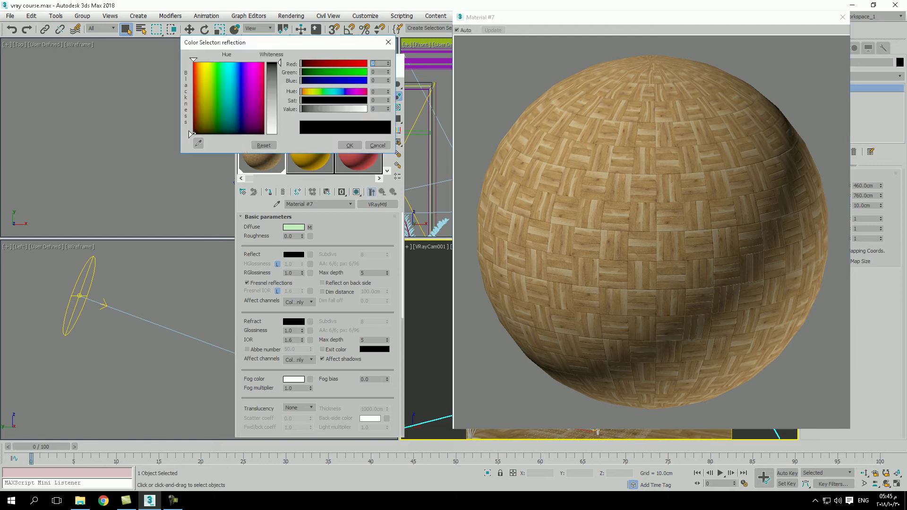
pyautogui.moveTo(279, 63); pyautogui.dragTo(279, 134)
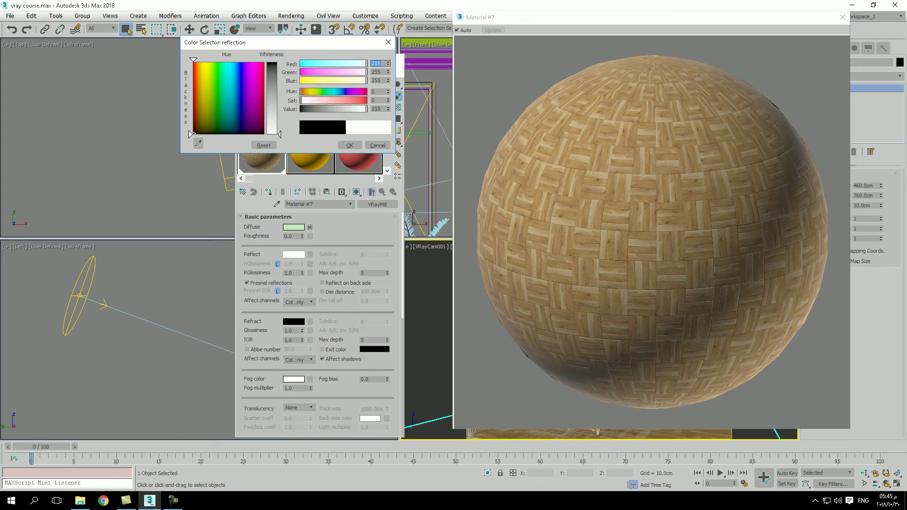
pyautogui.press('Return')
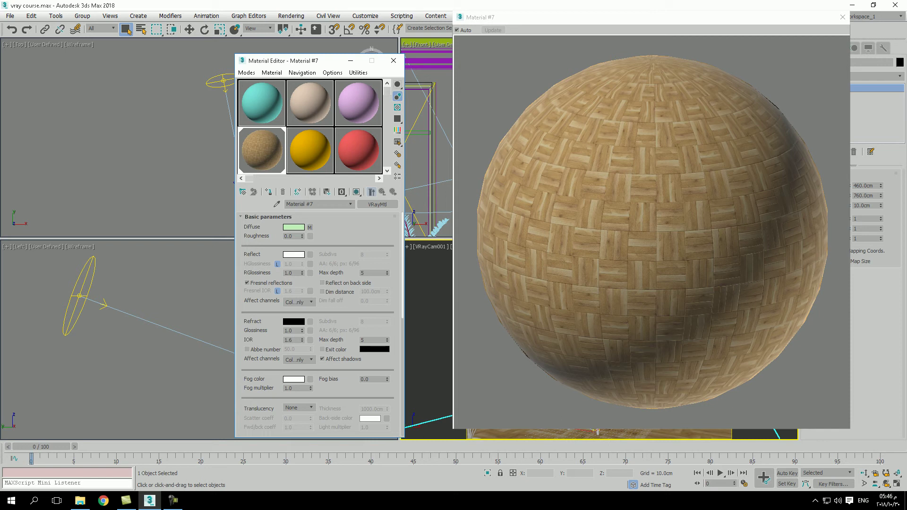
# - Show the checkered background behind the material sample and lower the reflection colour value to 81
pyautogui.click(397, 107)
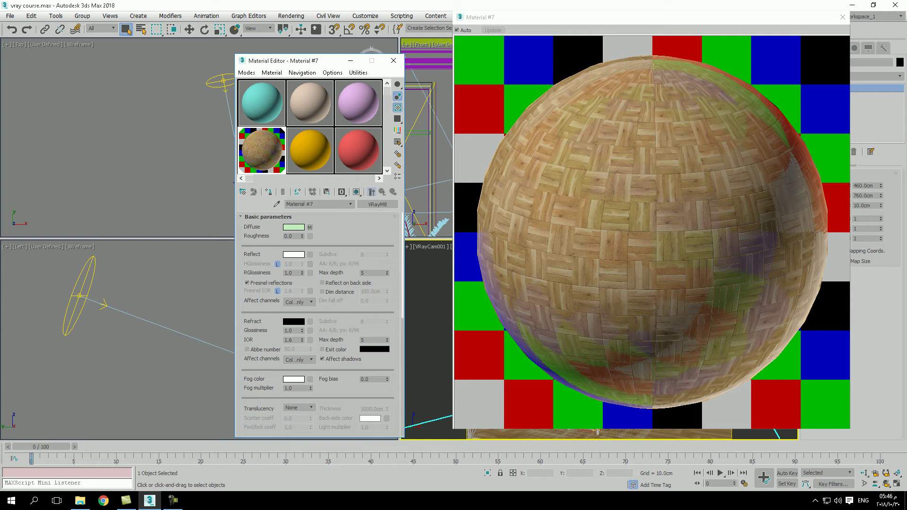
pyautogui.moveTo(279, 134); pyautogui.dragTo(279, 85)
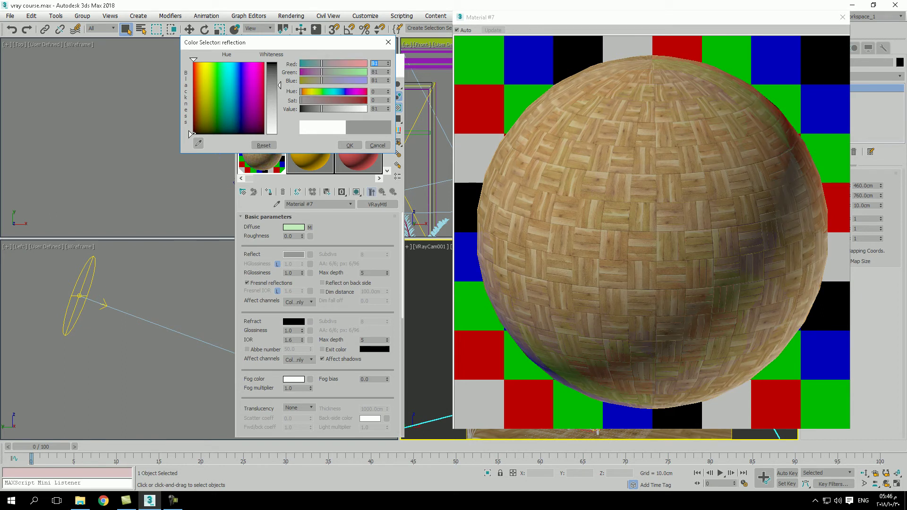
pyautogui.click(349, 145)
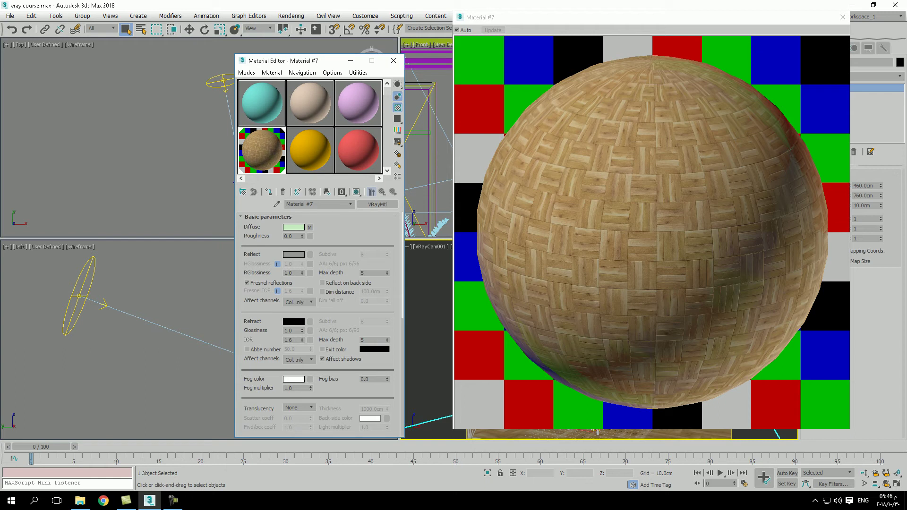
# - Try a reflection colour value of 34, and set the reflection colour to black with value 0
pyautogui.click(294, 254)
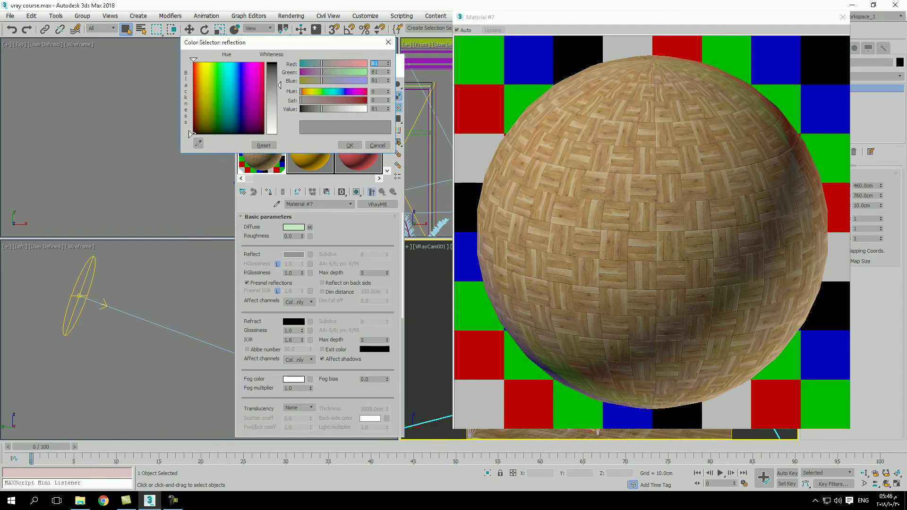
pyautogui.moveTo(279, 85); pyautogui.dragTo(279, 72)
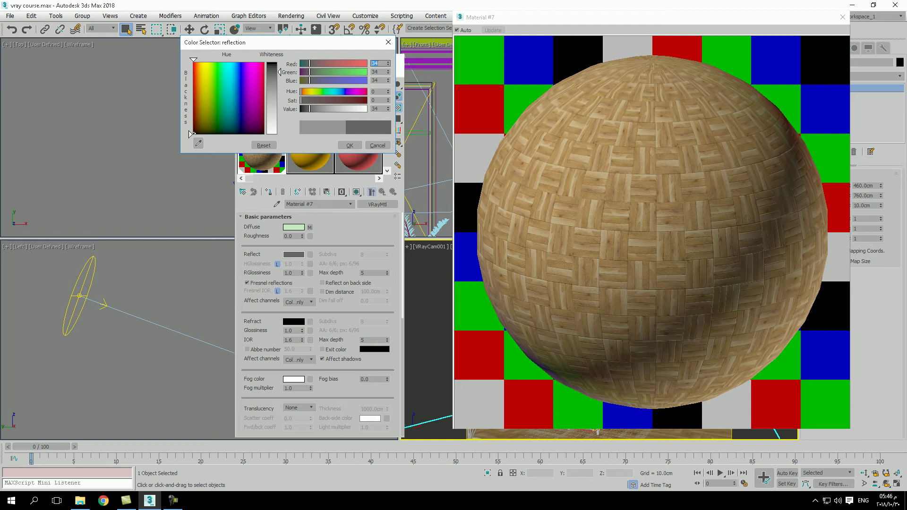
pyautogui.click(377, 145)
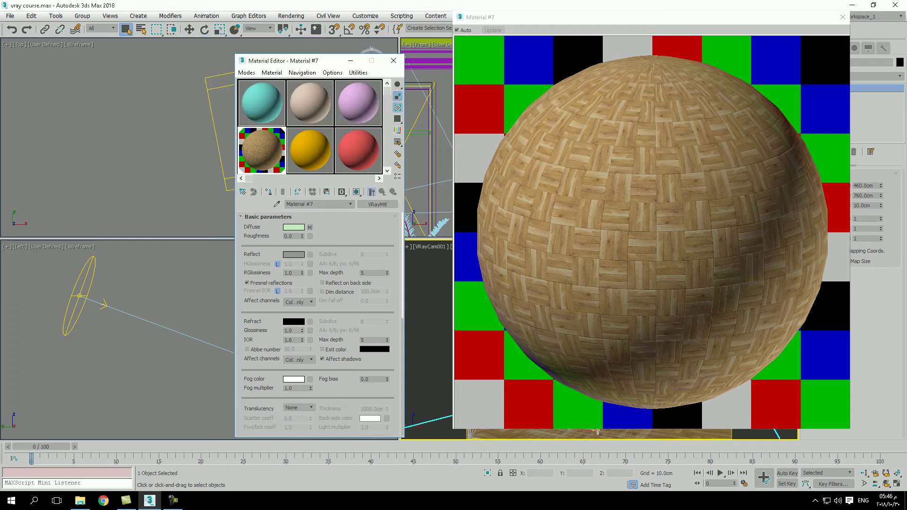
pyautogui.click(293, 254)
pyautogui.moveTo(339, 109); pyautogui.dragTo(301, 108)
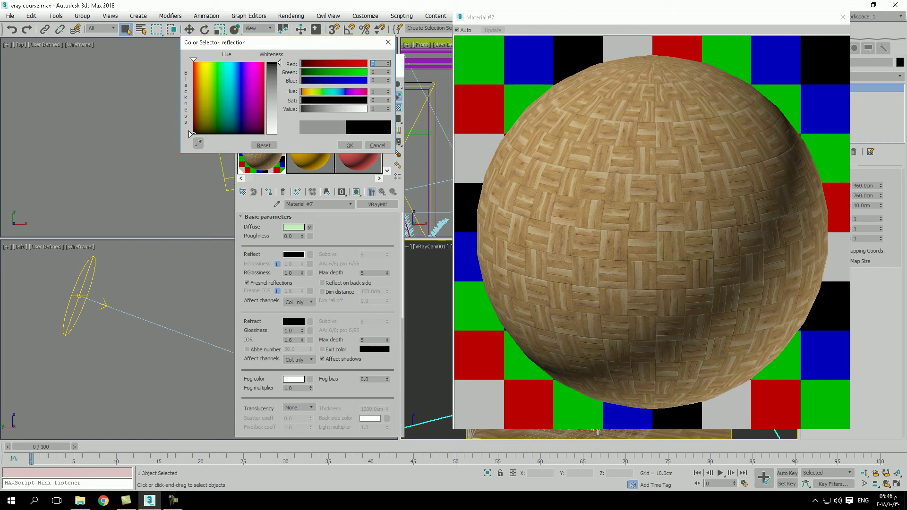
pyautogui.click(173, 500)
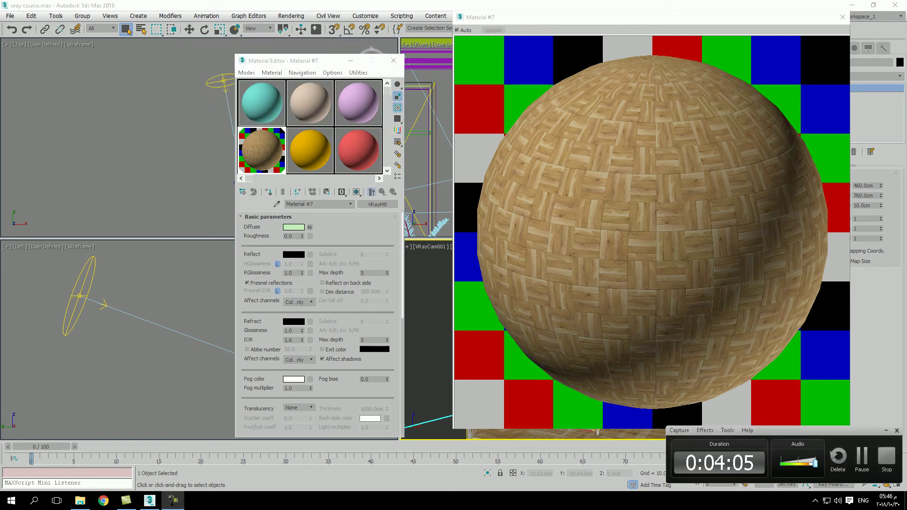
pyautogui.click(861, 459)
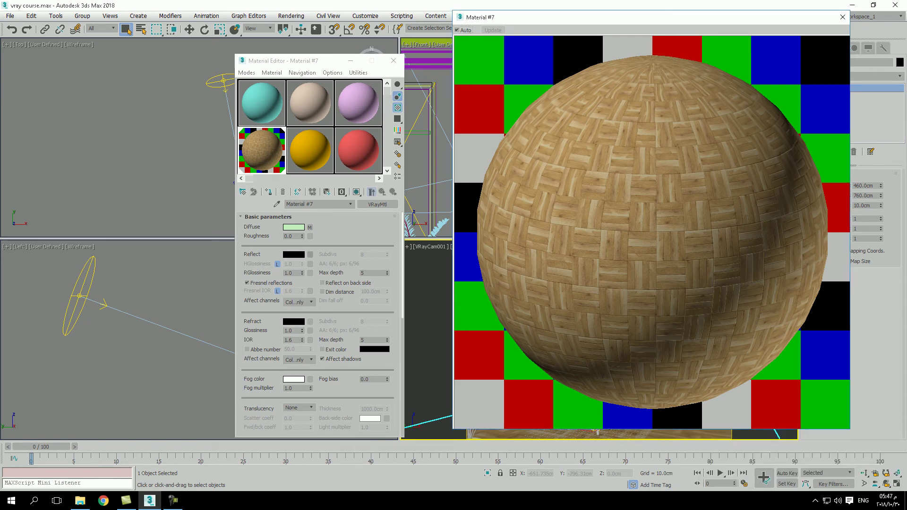
# - Close the enlarged sample preview and load the AS2_wood_10_reflect image as the wood material's reflection map
pyautogui.press('Escape')
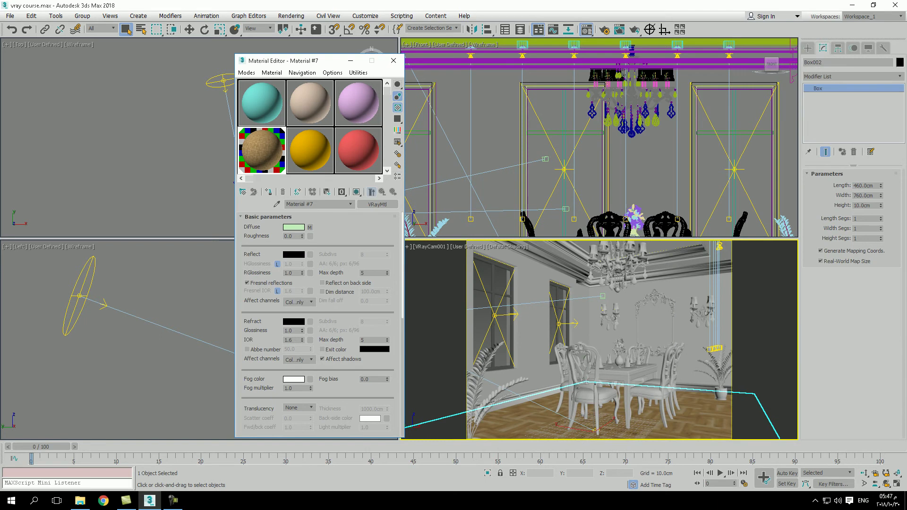
pyautogui.click(311, 254)
pyautogui.press('Escape')
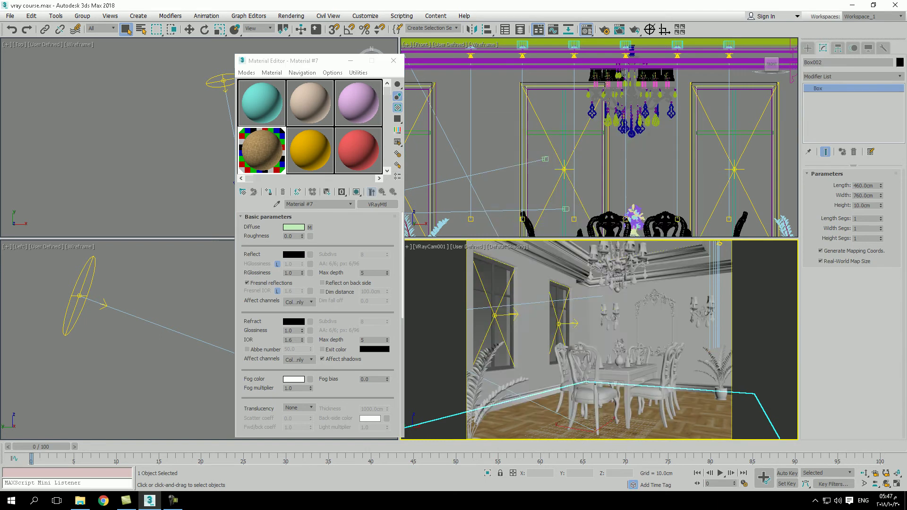
pyautogui.click(188, 96)
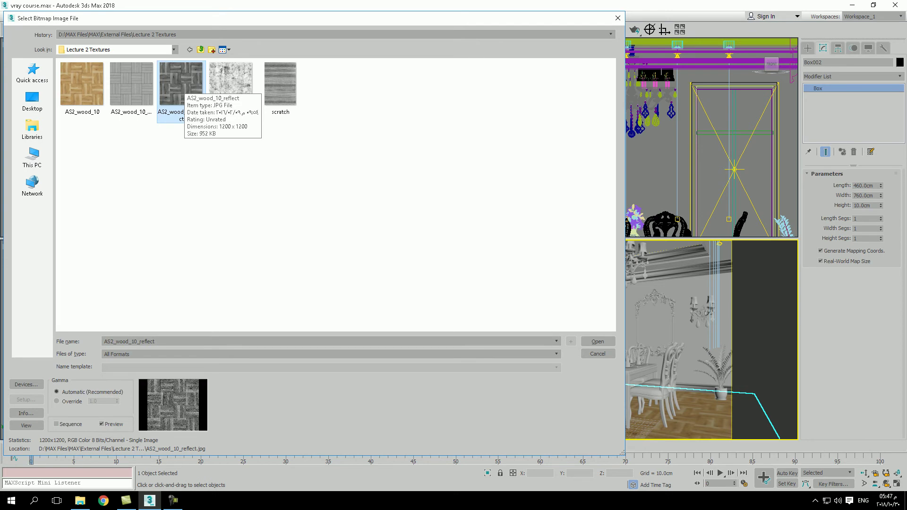
pyautogui.press('Return')
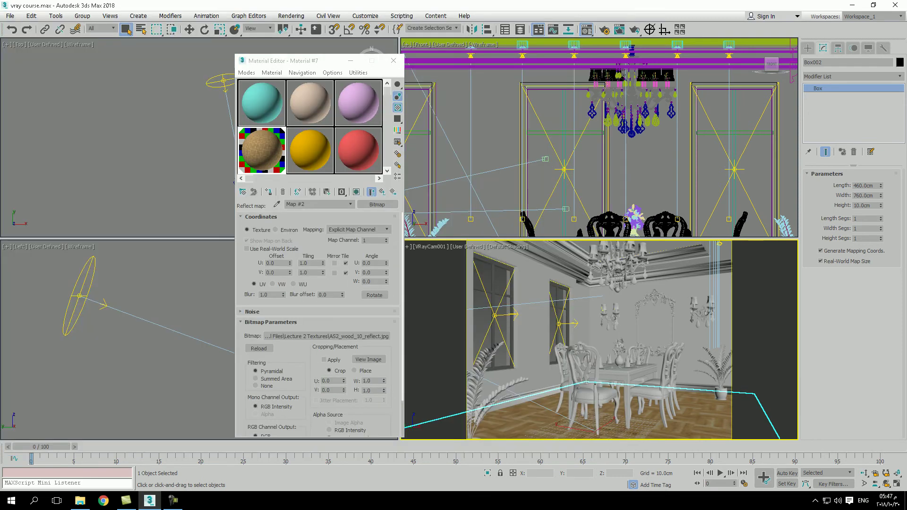
# - Enable real-world scale for the wood reflection map and set its width and height to 200 cm
pyautogui.click(247, 248)
pyautogui.doubleClick(309, 262)
pyautogui.write('2')
pyautogui.press('Tab')
pyautogui.write('200')
pyautogui.press('Return')
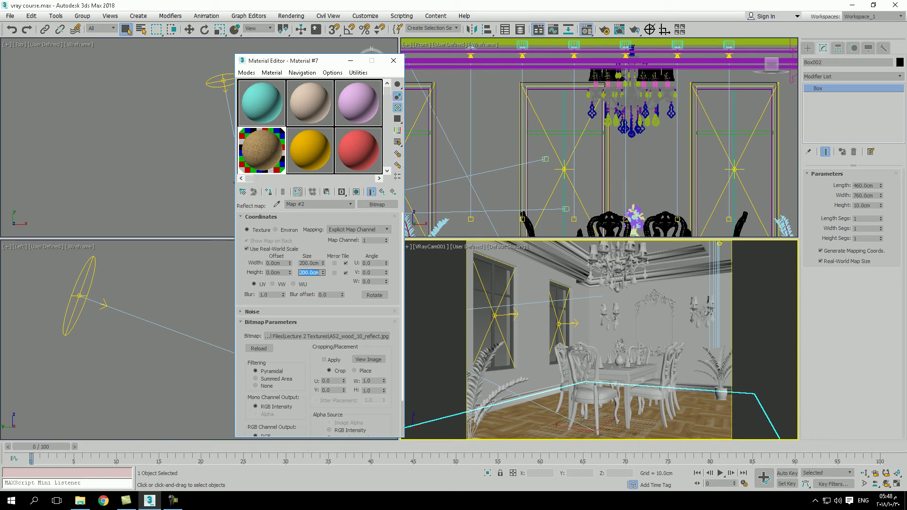
# - Enlarge the wood material's sample preview, return to its base parameters, and try a reflection glossiness of 0.3
pyautogui.doubleClick(262, 150)
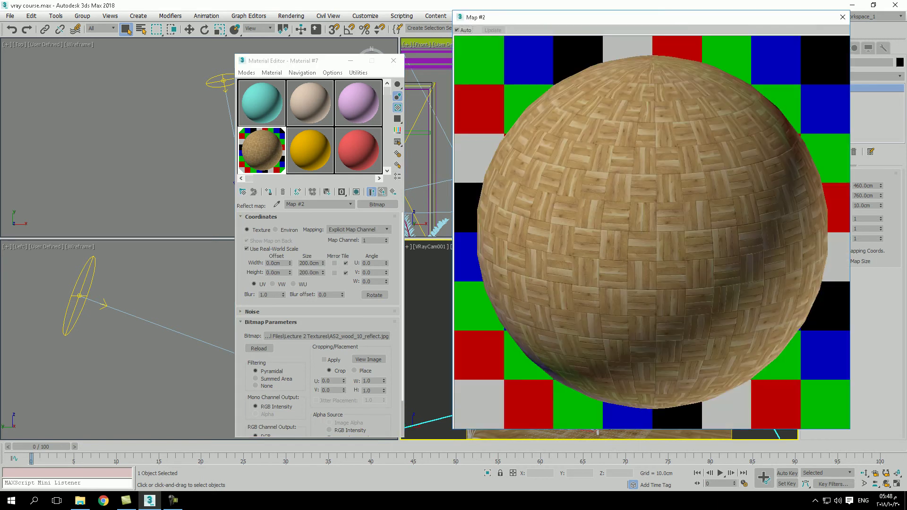
pyautogui.click(382, 191)
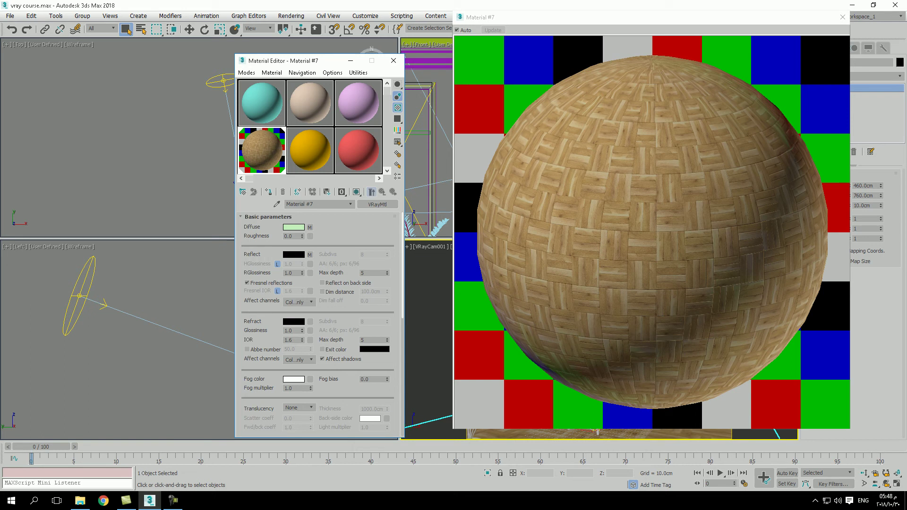
pyautogui.doubleClick(289, 273)
pyautogui.write('.3')
pyautogui.press('Return')
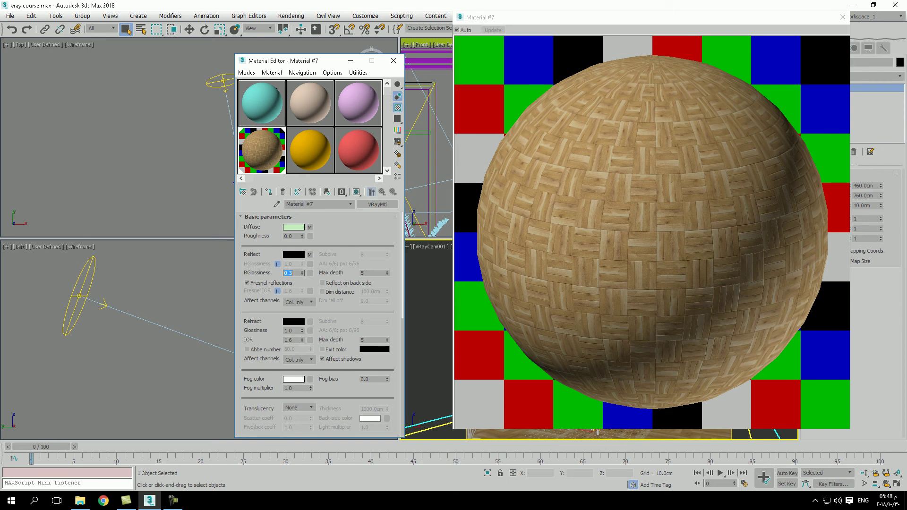
# - Try a reflection glossiness of 0.9, set it to 0.4, and close the enlarged sample preview
pyautogui.write('.9')
pyautogui.press('Return')
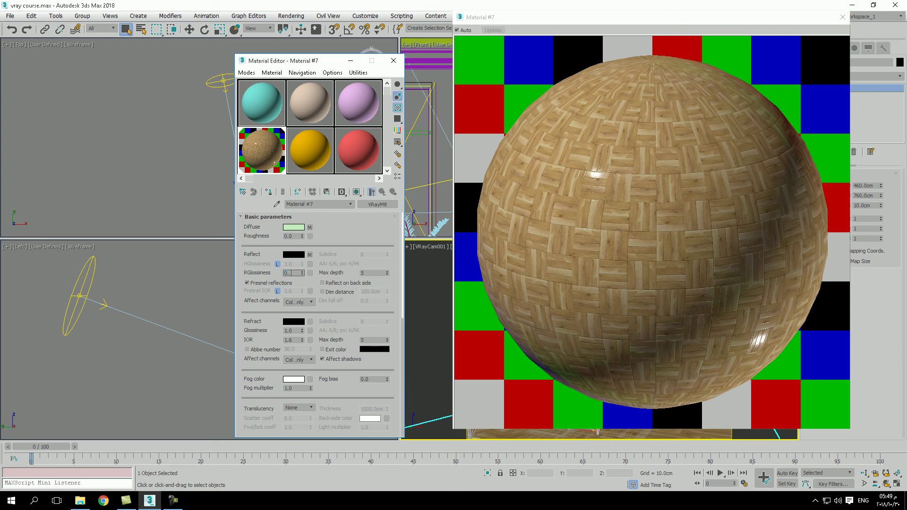
pyautogui.write('9')
pyautogui.press('Return')
pyautogui.write('4')
pyautogui.press('Return')
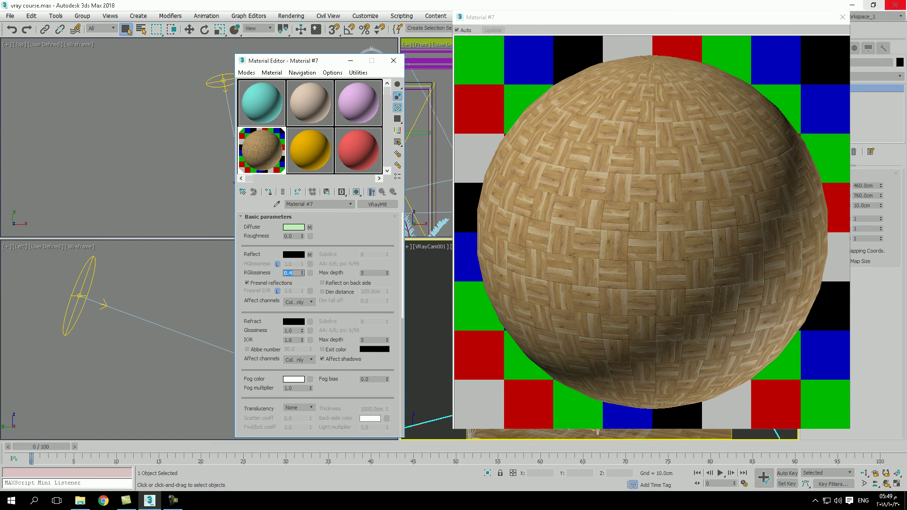
pyautogui.click(842, 17)
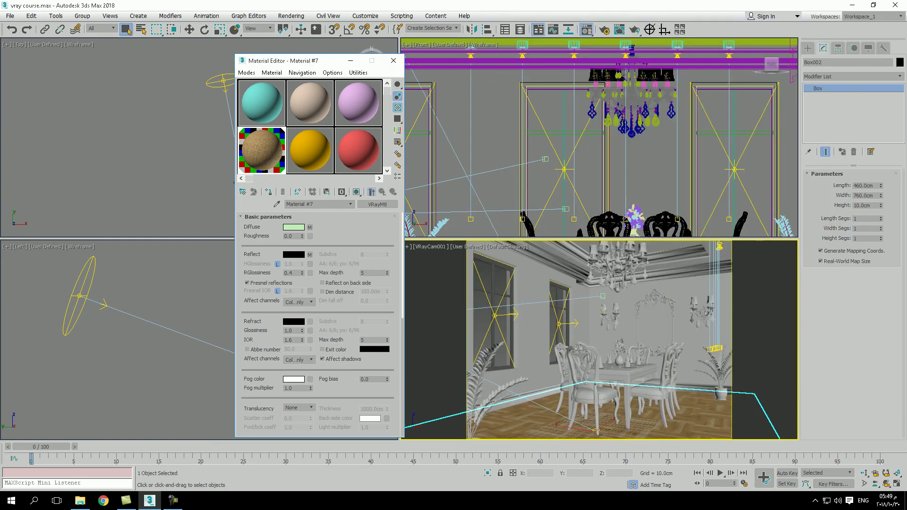
# - Show the shaded wood material in the viewport, render the VRayCam001 view, and maximize the V-Ray frame buffer
pyautogui.click(356, 191)
pyautogui.click(634, 29)
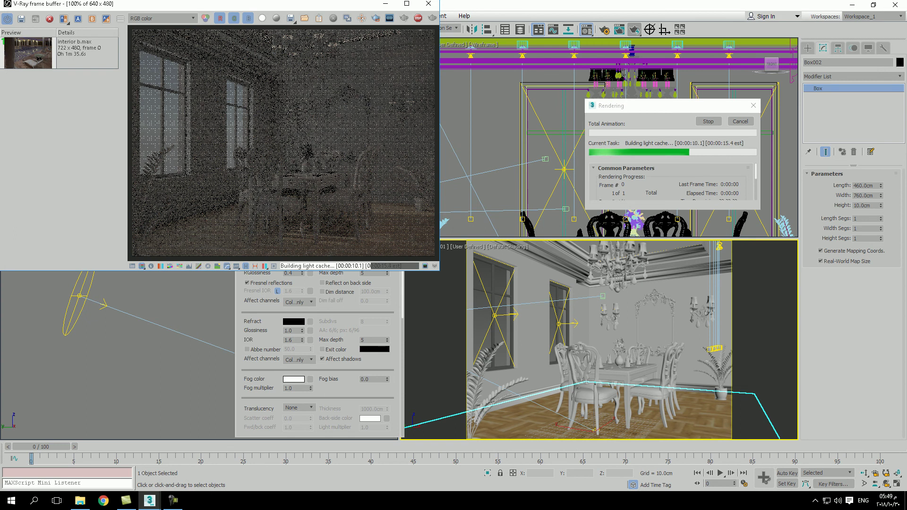
pyautogui.press('super+Up')
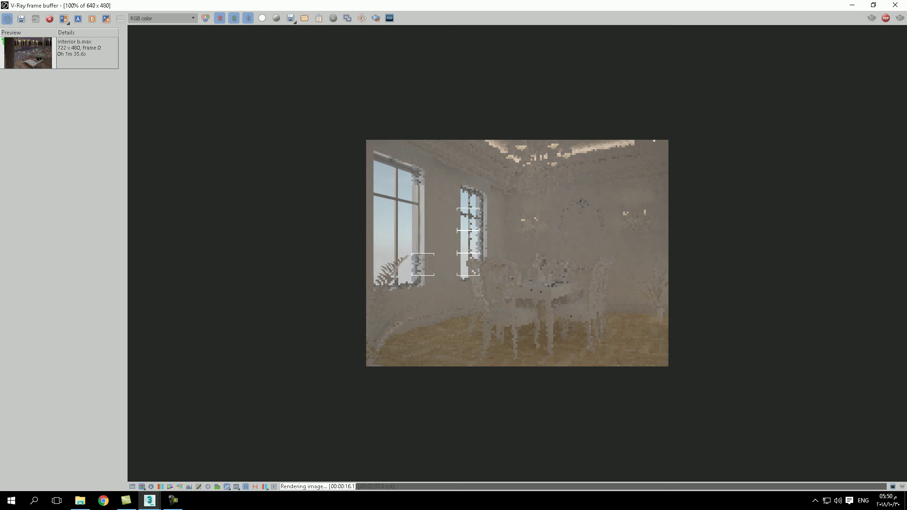
pyautogui.click(173, 500)
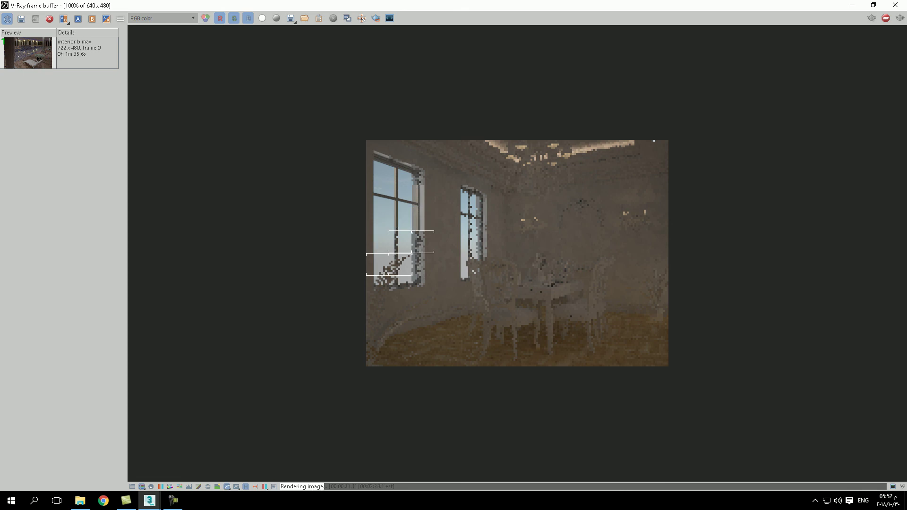
pyautogui.click(172, 500)
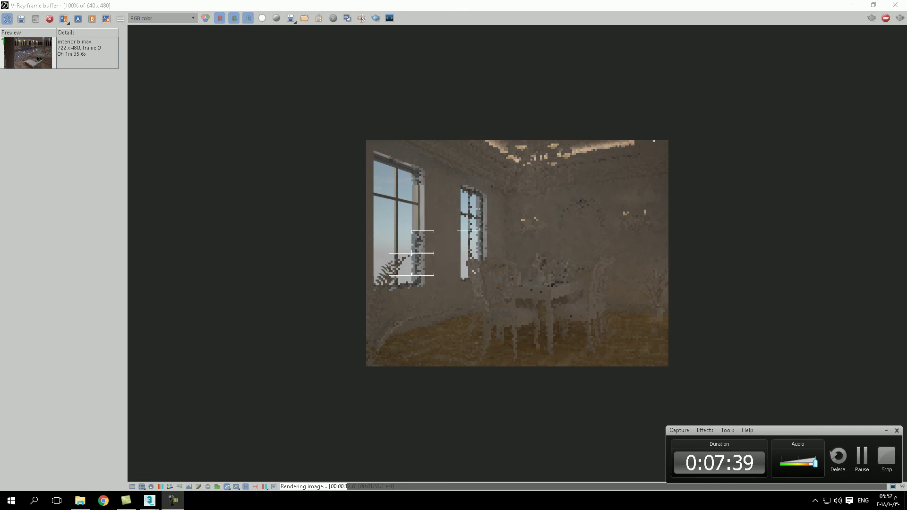